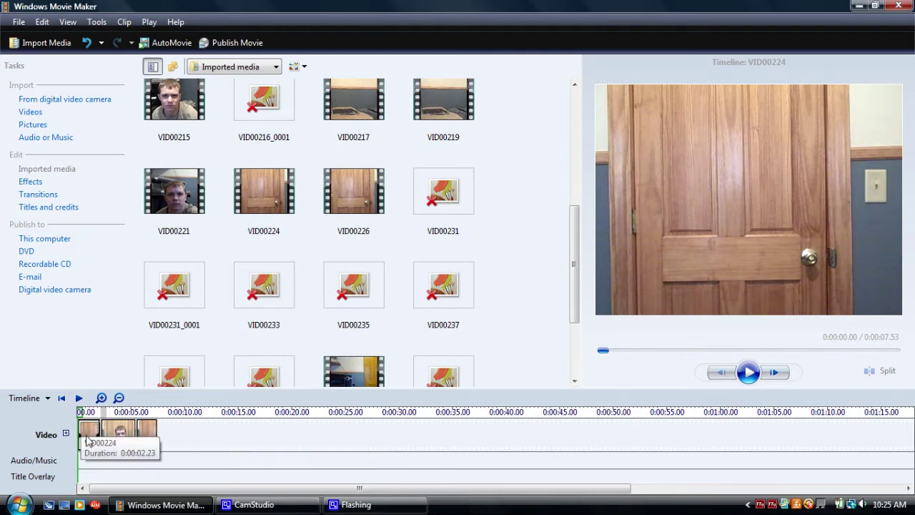
Scrub along the timeline and preview the middle clip VID00226 showing the person.
click(115, 440)
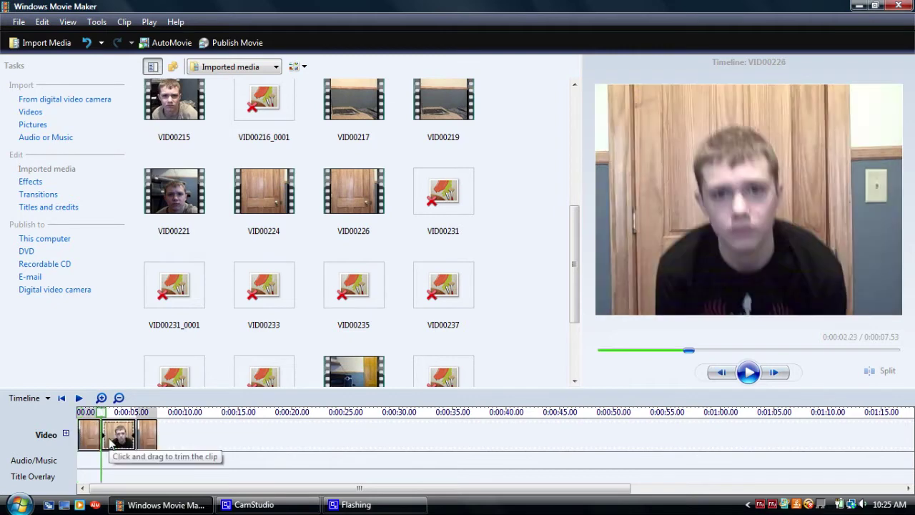
click(145, 447)
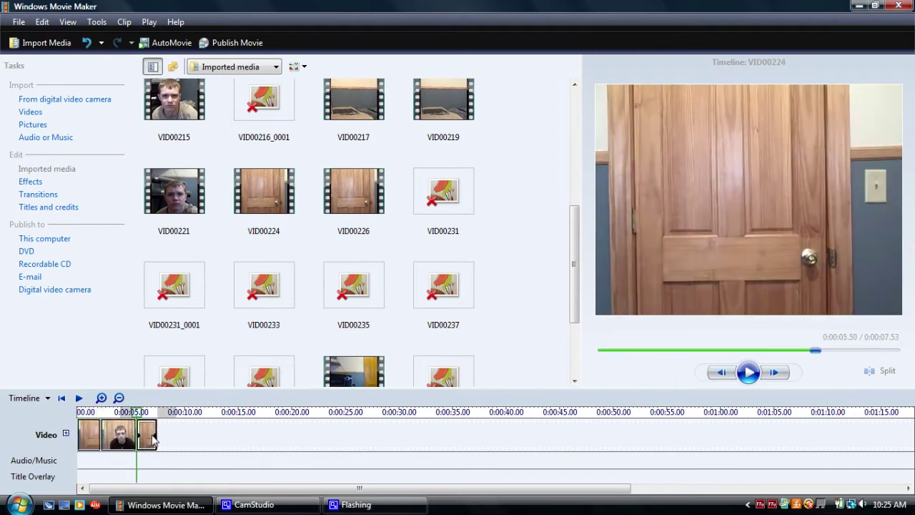
click(123, 432)
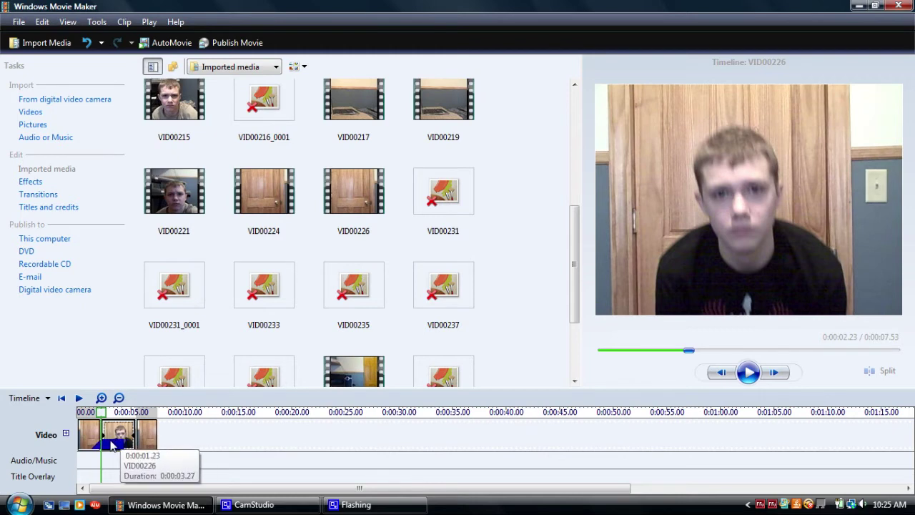
Overlap VID00226 onto the first door clip for a 6.67-second movie, then select VID00224.
drag(111, 444, 112, 444)
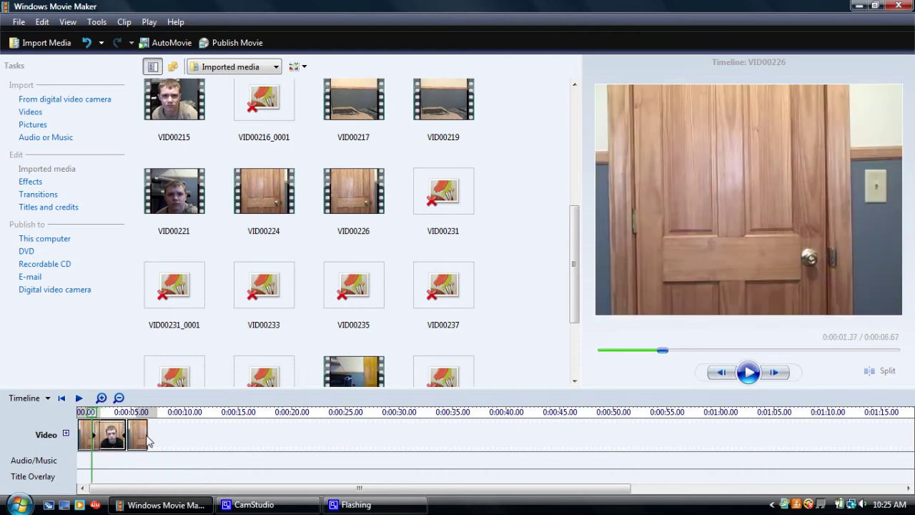
click(143, 444)
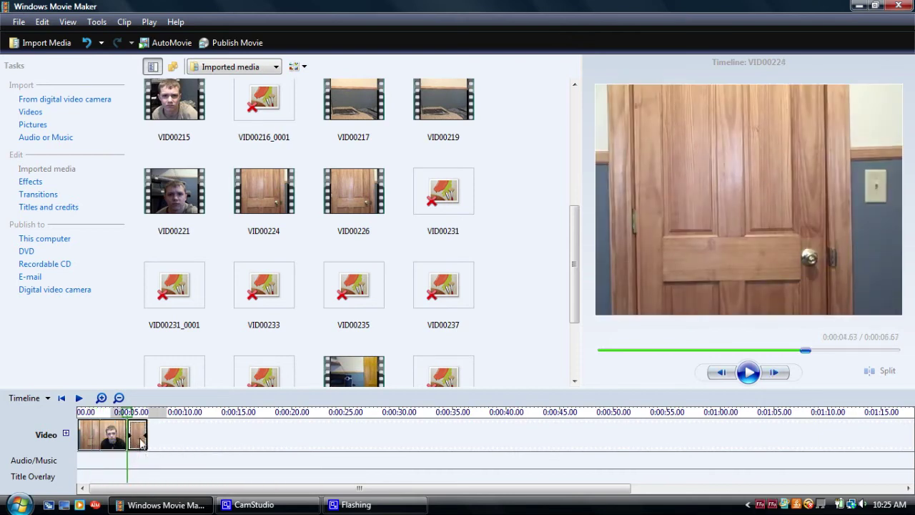
Overlap the closing door clip VID00224 onto the person clip and play the movie.
mouse_move(140, 443)
mouse_down()
mouse_move(125, 423)
mouse_move(81, 423)
mouse_up()
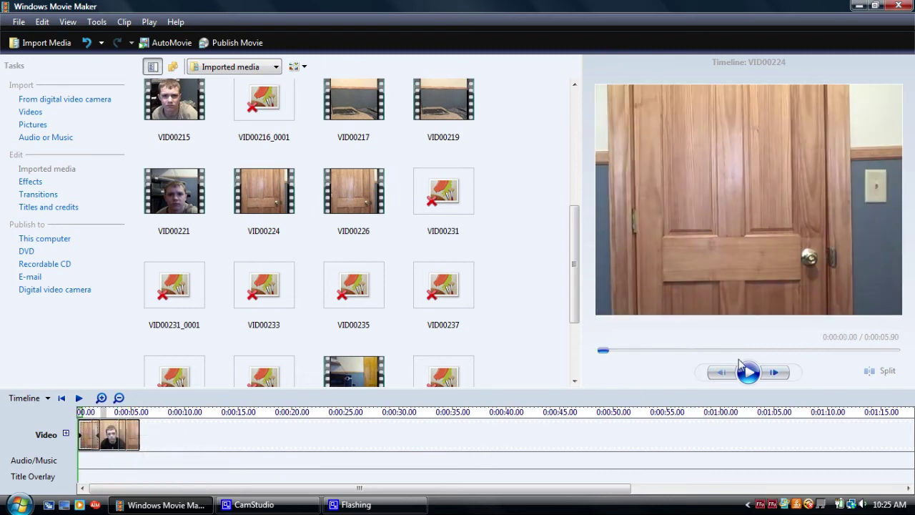
click(747, 373)
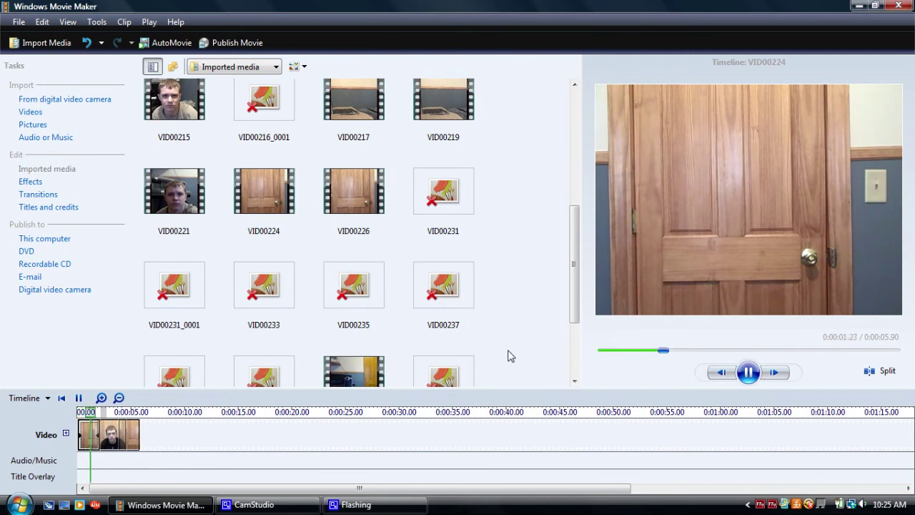